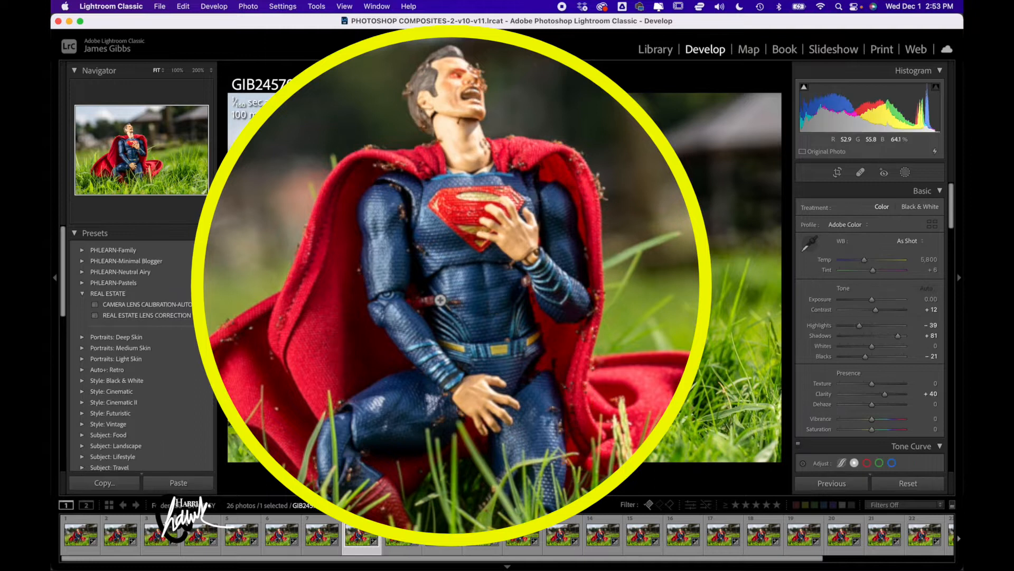
# Step forward through the Superman action-figure shots in the filmstrip up to GIB24580.CR2, examining how the ants' positions vary
pyautogui.press('Right')
pyautogui.press('Right')
pyautogui.press('Right')
pyautogui.press('Right')
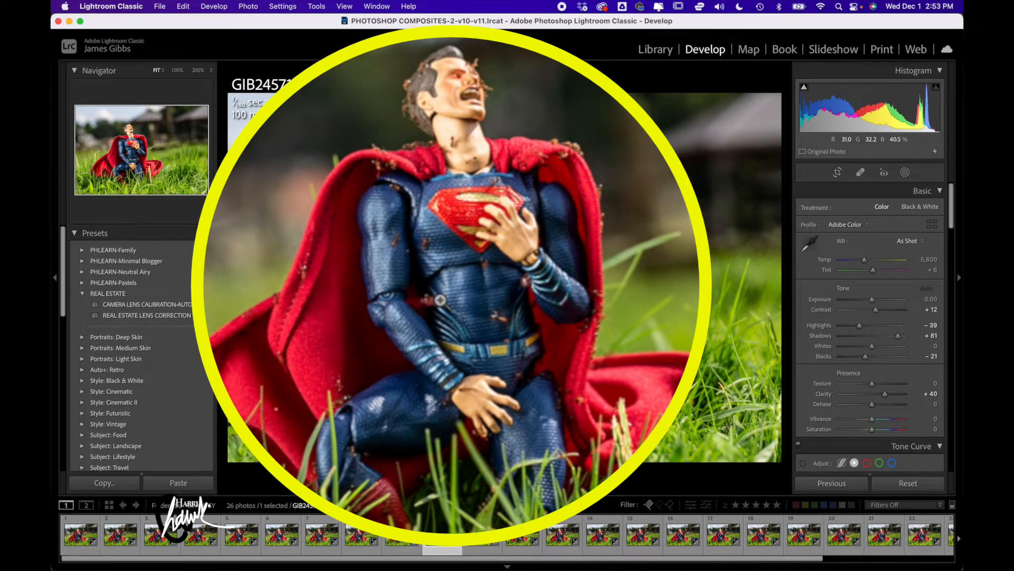
pyautogui.press('Right')
pyautogui.press('Right')
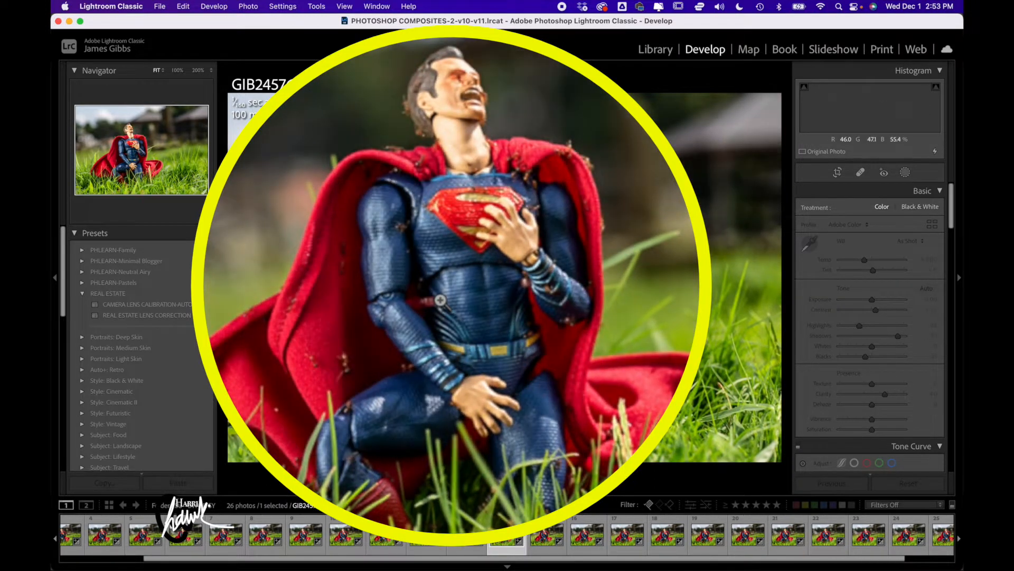
pyautogui.press('Right')
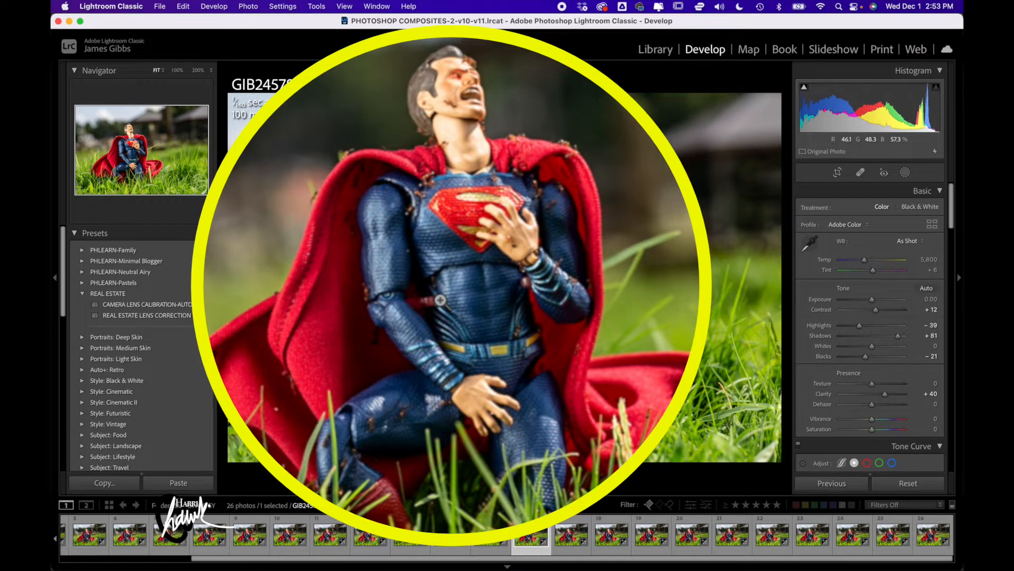
pyautogui.press('Right')
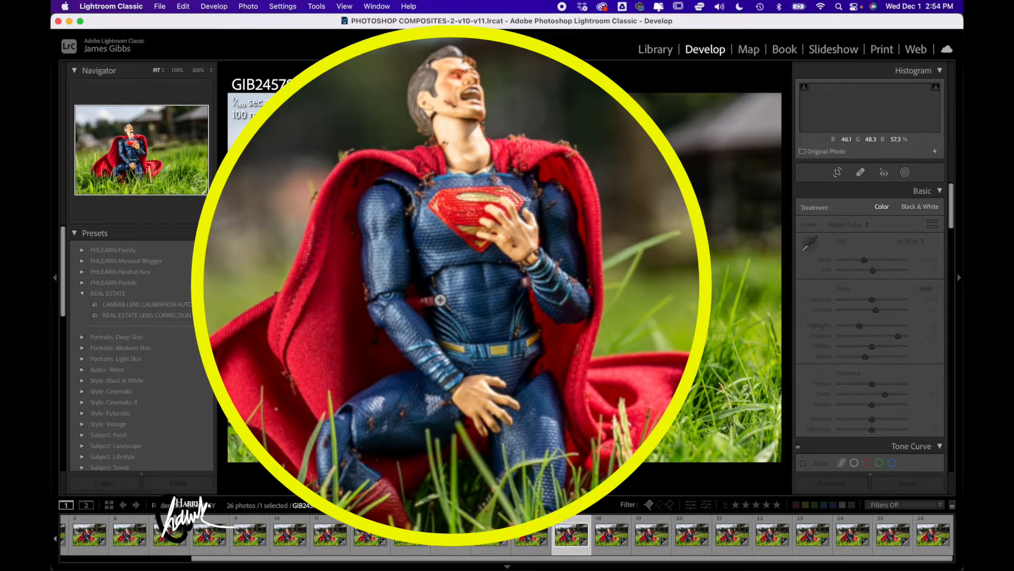
pyautogui.press('Right')
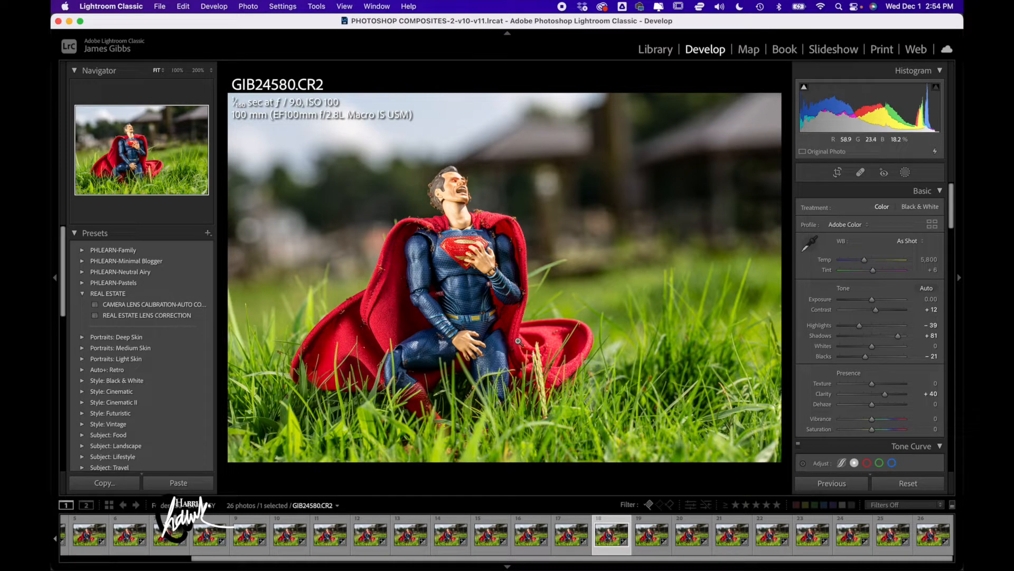
# Go back to GIB24576.CR2 and examine its unedited Before view, including the figure's face and chest at 100%
pyautogui.press('Left')
pyautogui.press('Left')
pyautogui.press('Left')
pyautogui.press('Left')
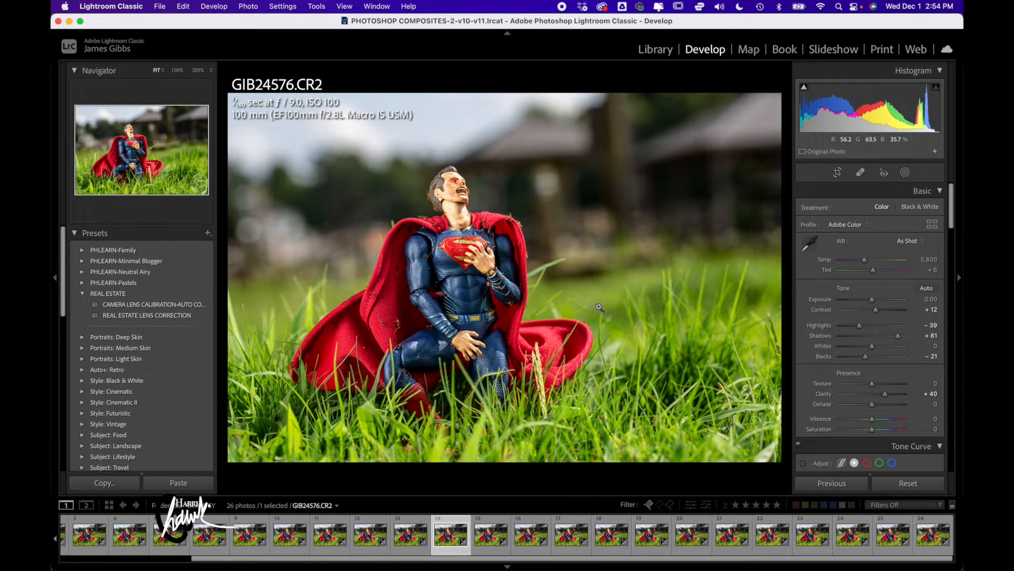
pyautogui.press('\\')
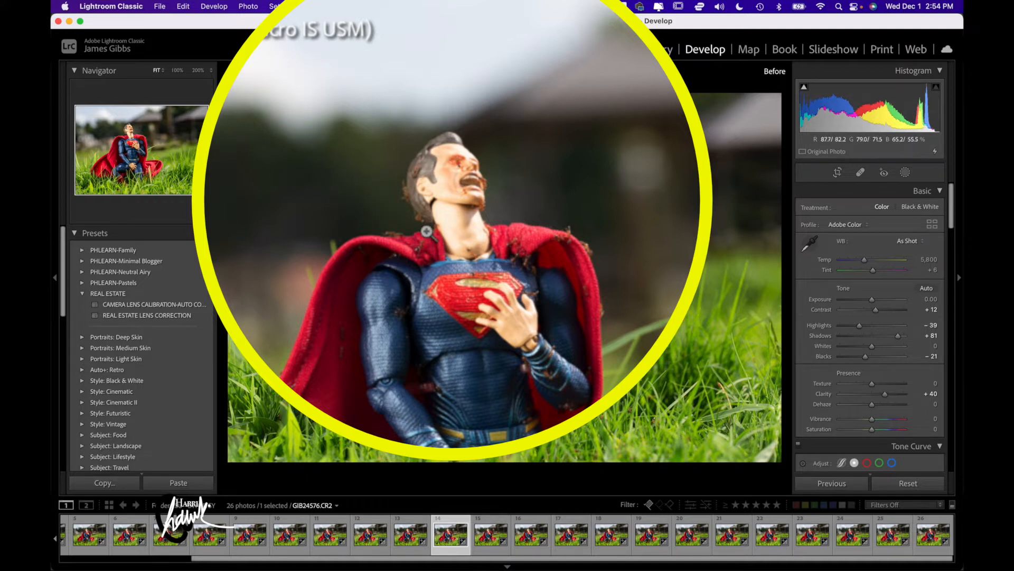
pyautogui.click(426, 231)
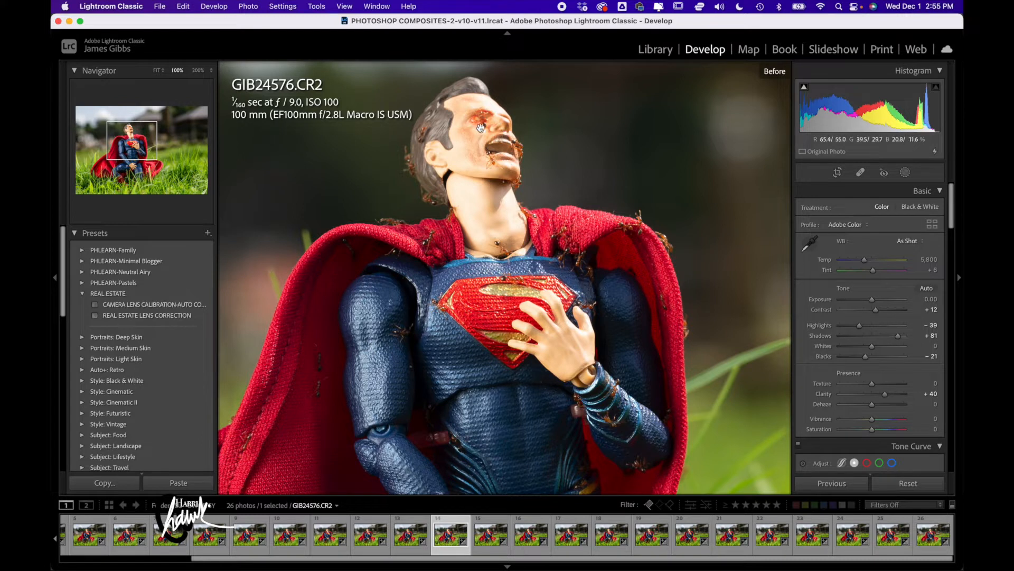
pyautogui.click(497, 118)
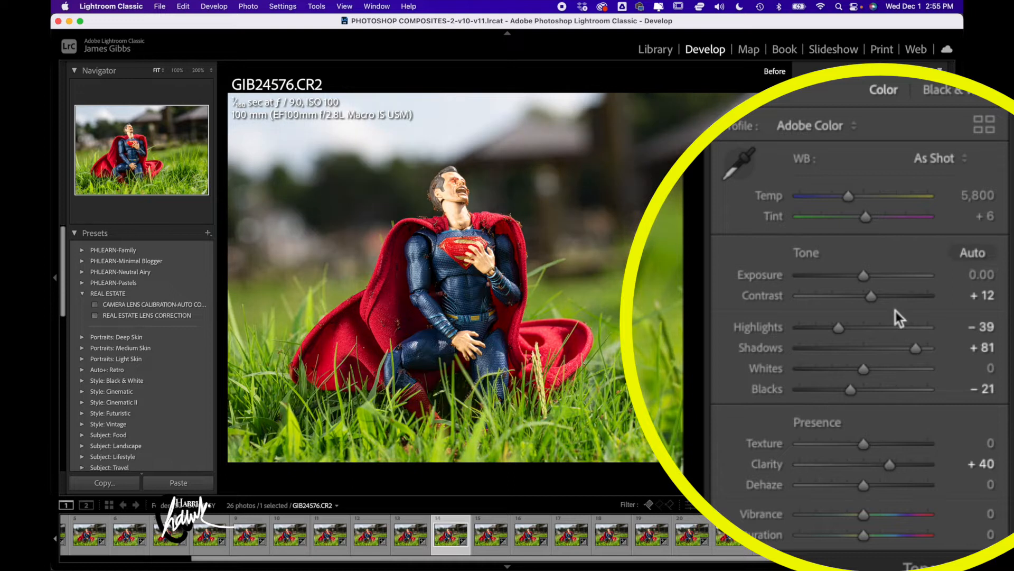
# Lower the photo's Highlights to -49, checking the sky and clouds at 100%
pyautogui.moveTo(839, 327)
pyautogui.mouseDown()
pyautogui.moveTo(867, 329)
pyautogui.moveTo(829, 331)
pyautogui.mouseUp()
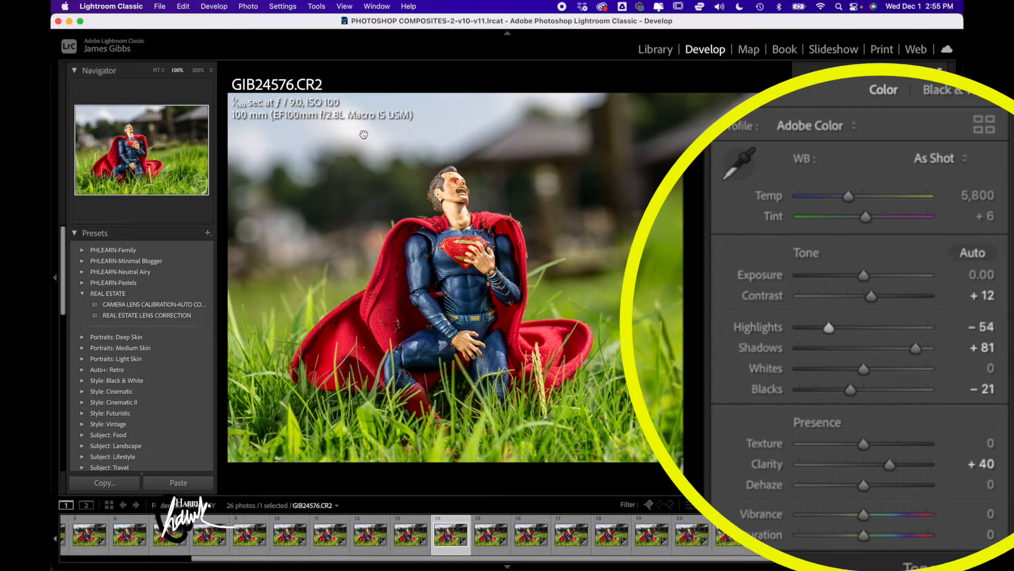
pyautogui.click(398, 126)
pyautogui.moveTo(826, 327)
pyautogui.mouseDown()
pyautogui.moveTo(917, 324)
pyautogui.moveTo(822, 323)
pyautogui.moveTo(831, 322)
pyautogui.mouseUp()
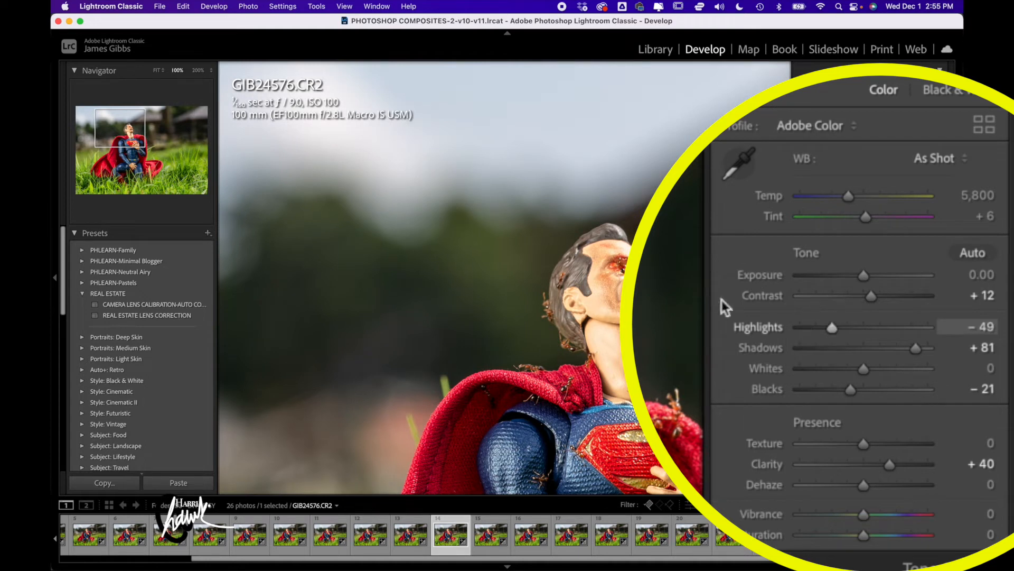
pyautogui.click(491, 180)
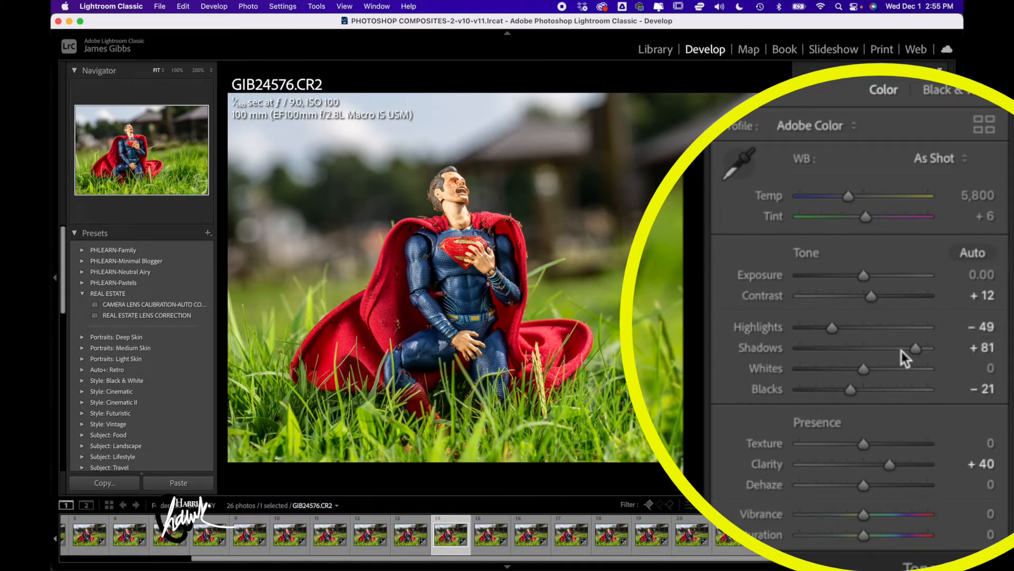
# Set Shadows to +61 and Clarity to +46, keeping Blacks at -21
pyautogui.moveTo(920, 348)
pyautogui.mouseDown()
pyautogui.moveTo(845, 347)
pyautogui.moveTo(919, 345)
pyautogui.moveTo(909, 346)
pyautogui.mouseUp()
pyautogui.moveTo(861, 392)
pyautogui.mouseDown()
pyautogui.moveTo(886, 388)
pyautogui.moveTo(842, 390)
pyautogui.moveTo(852, 387)
pyautogui.mouseUp()
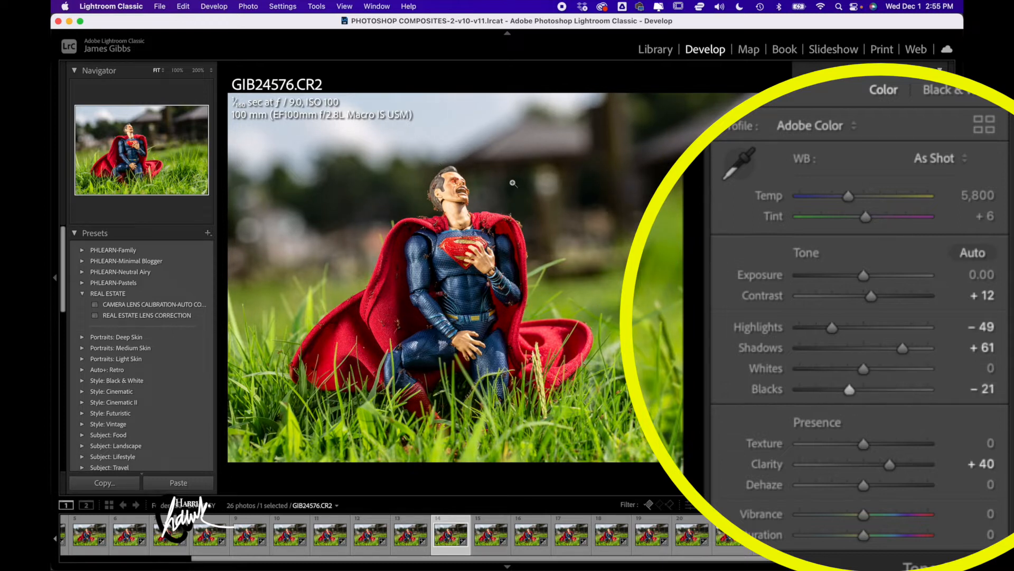
pyautogui.moveTo(889, 465)
pyautogui.mouseDown()
pyautogui.moveTo(858, 465)
pyautogui.moveTo(893, 456)
pyautogui.mouseUp()
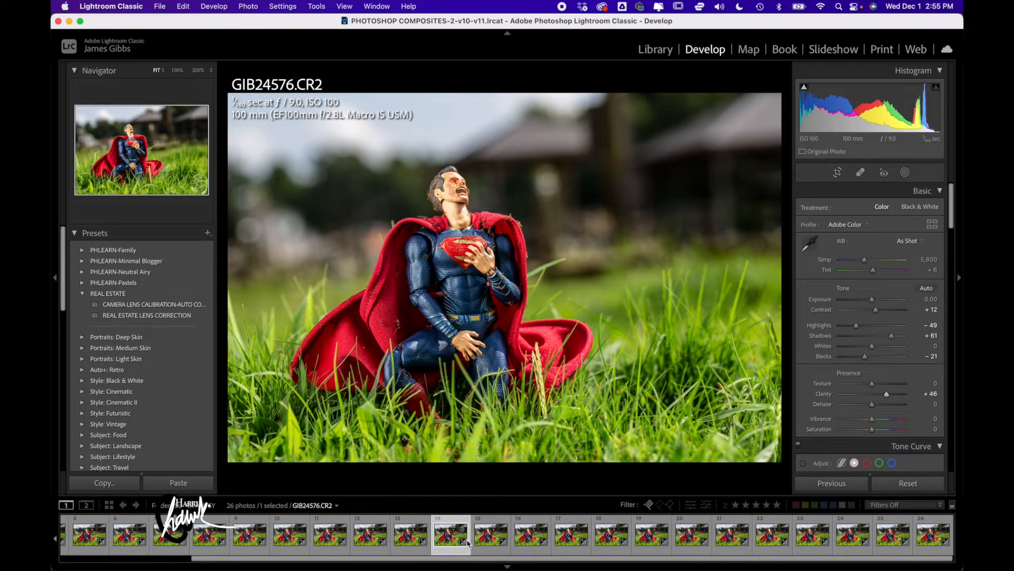
# Look over the SUPER ANTSY folder's photos in the Library grid and view GIB24576.CR2 in Develop in between
pyautogui.scroll(3, 468, 543)
pyautogui.press('g')
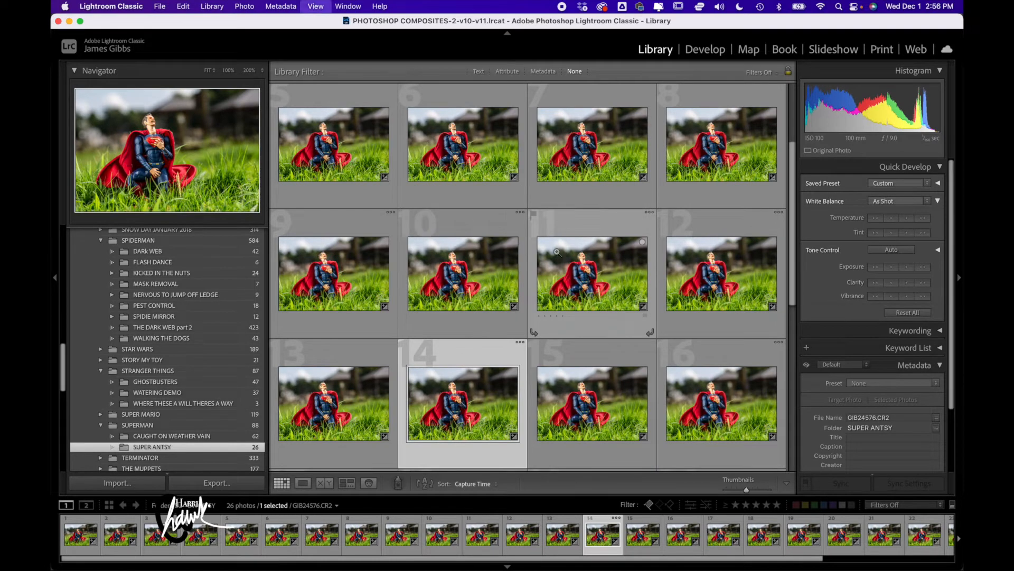
pyautogui.press('d')
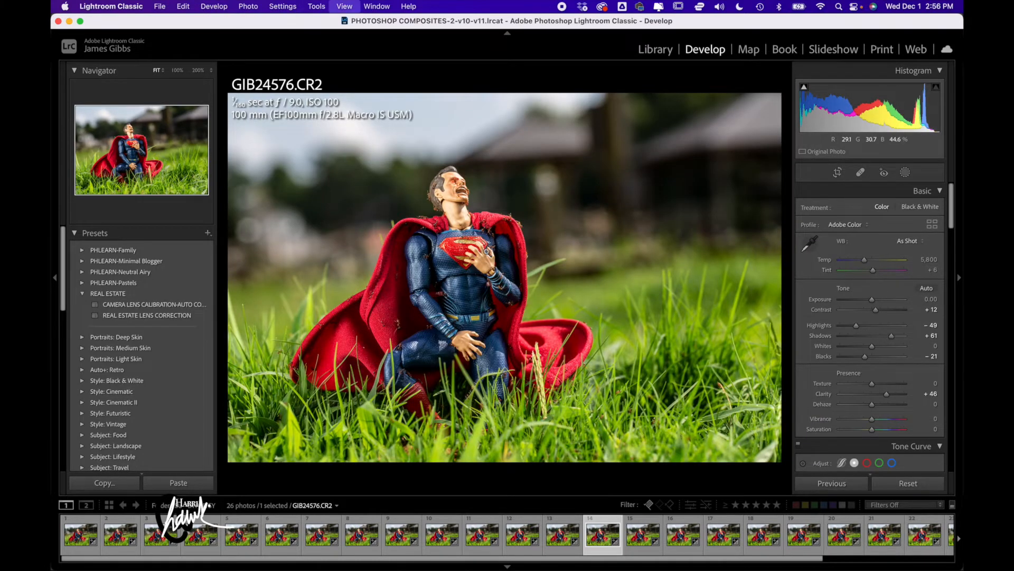
pyautogui.press('g')
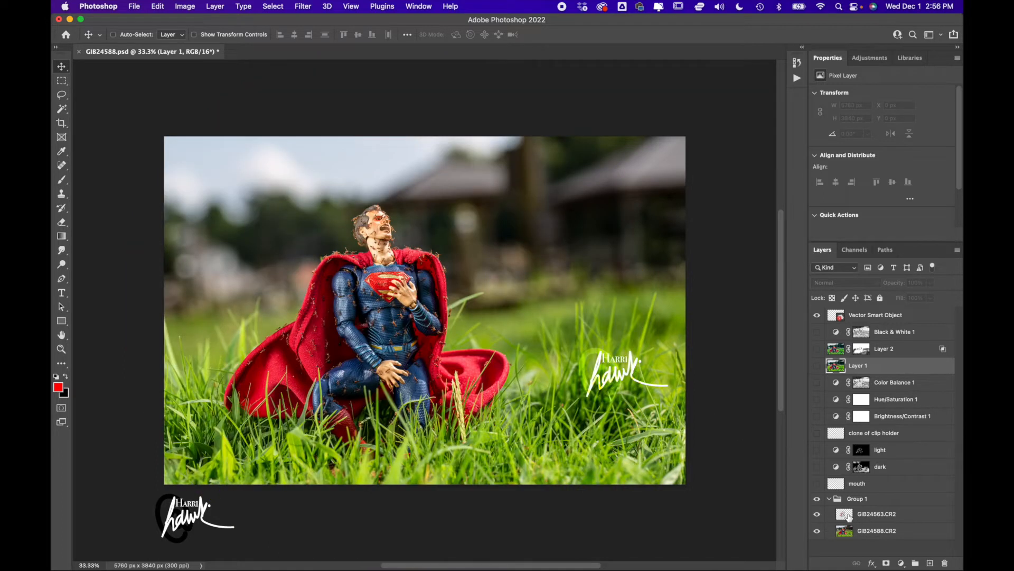
# In Photoshop, compare the GIB24588.psd composite with and without the GIB24563.CR2 ant layer, examining the torso up close
pyautogui.click(816, 513)
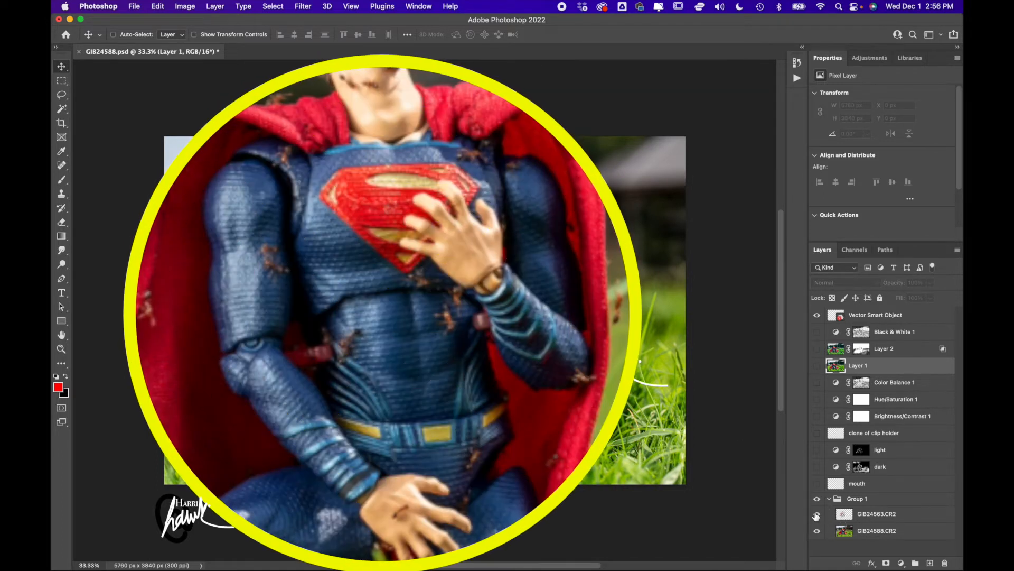
pyautogui.click(815, 513)
pyautogui.click(815, 513)
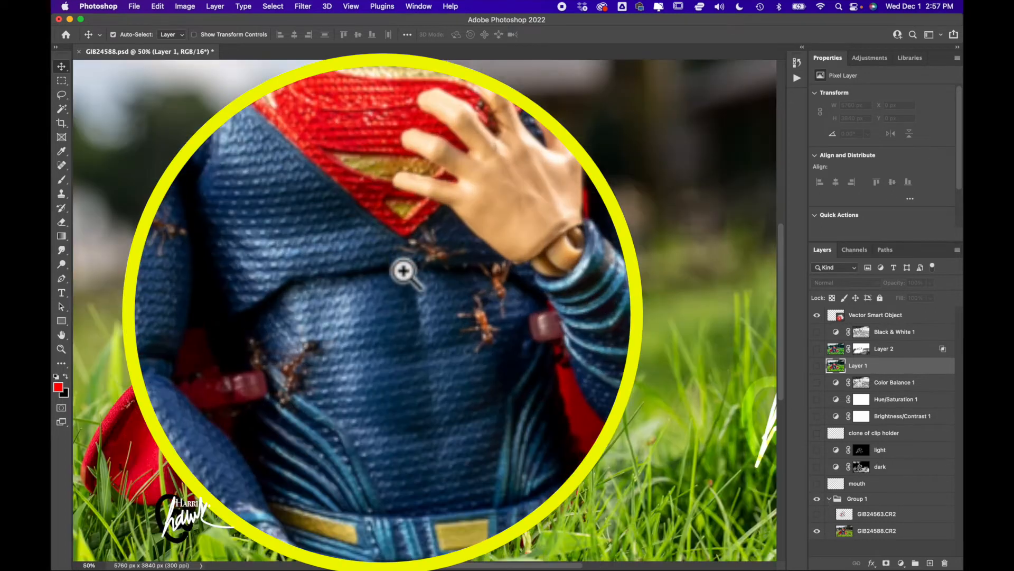
pyautogui.press('super+equal')
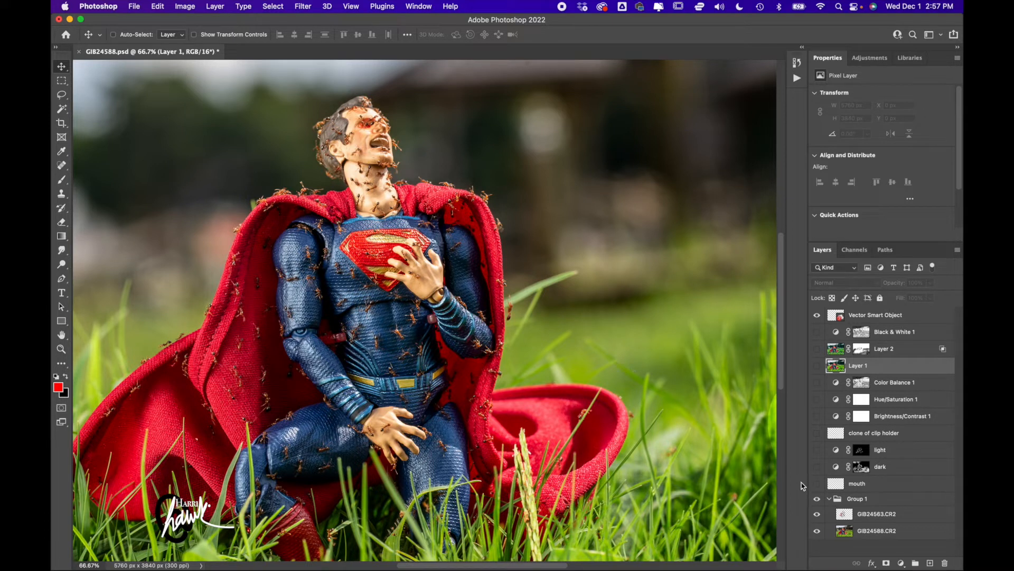
pyautogui.click(818, 515)
pyautogui.click(815, 515)
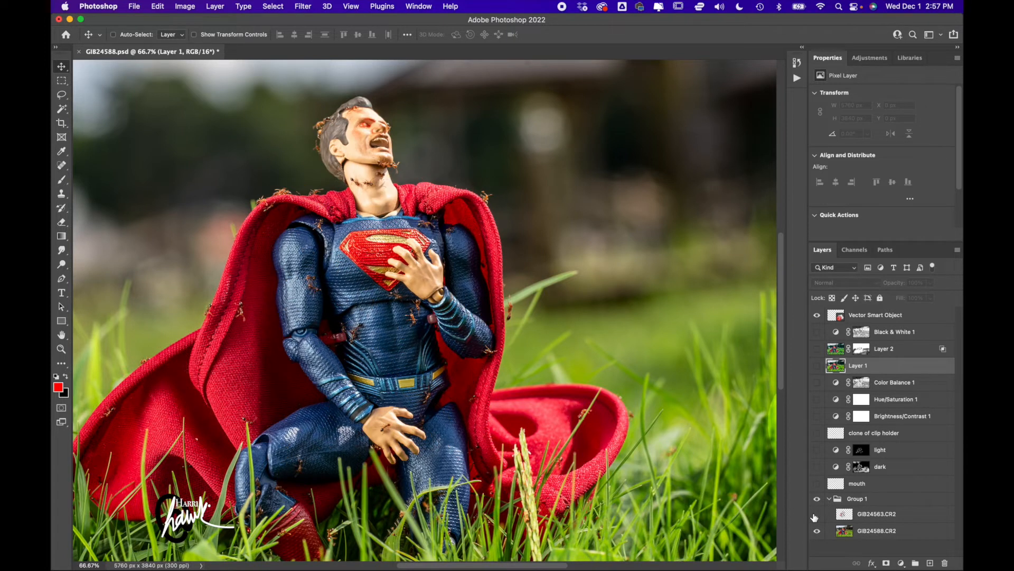
pyautogui.click(815, 515)
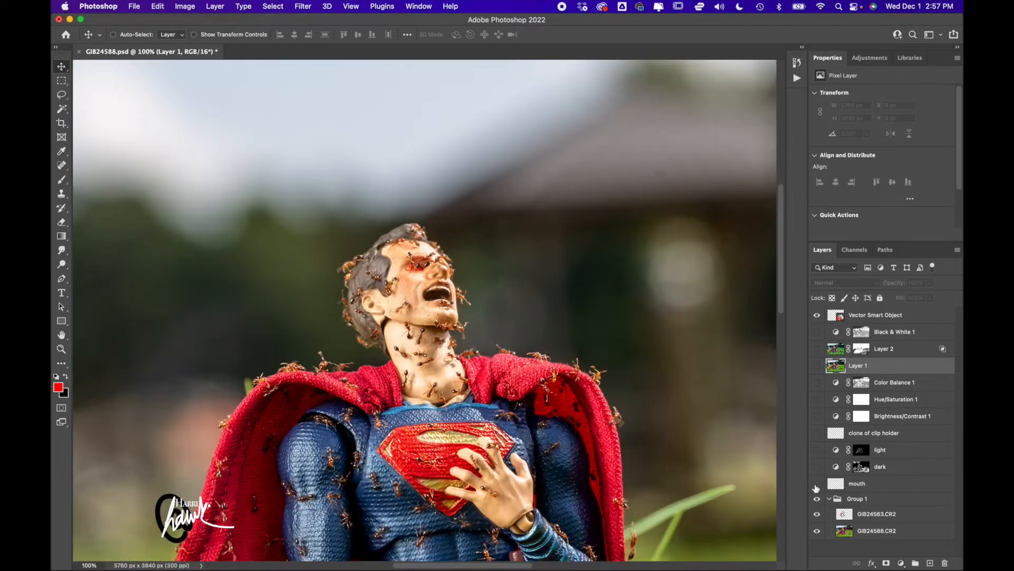
# Make the mouth layer visible and review the dark Curves layer's curve and its effect with the mask disabled and re-enabled
pyautogui.click(815, 485)
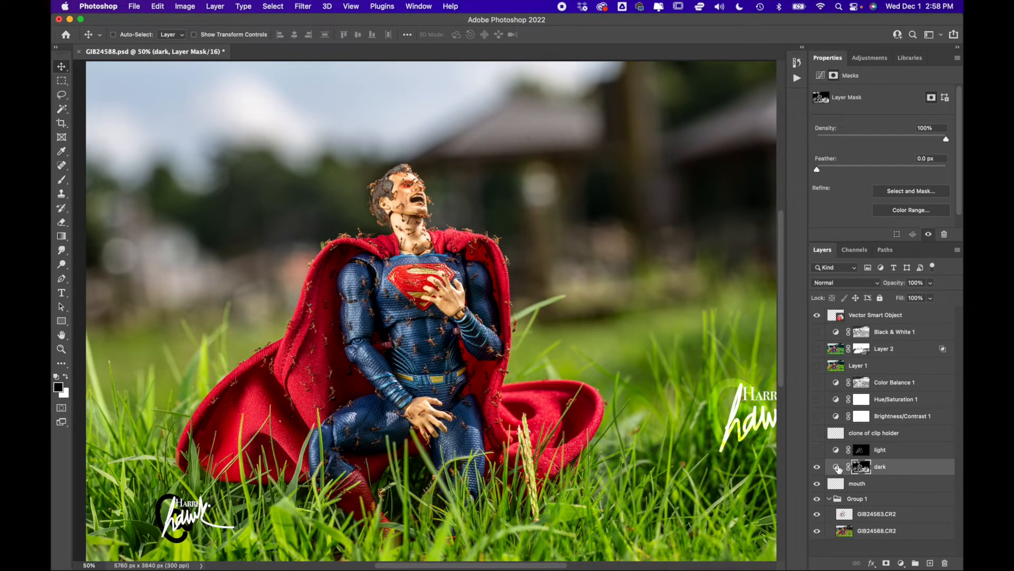
pyautogui.click(836, 467)
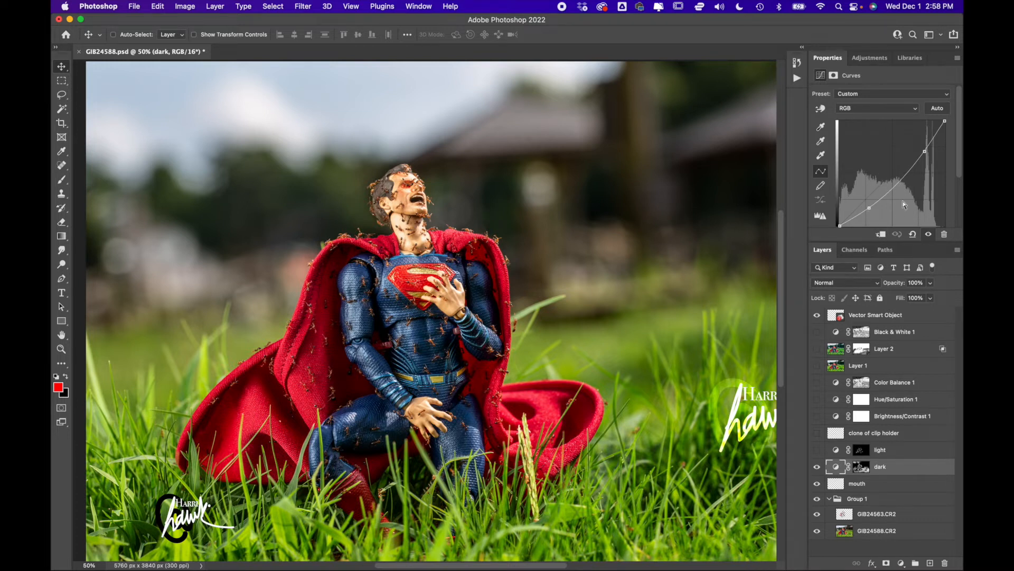
pyautogui.click(859, 469)
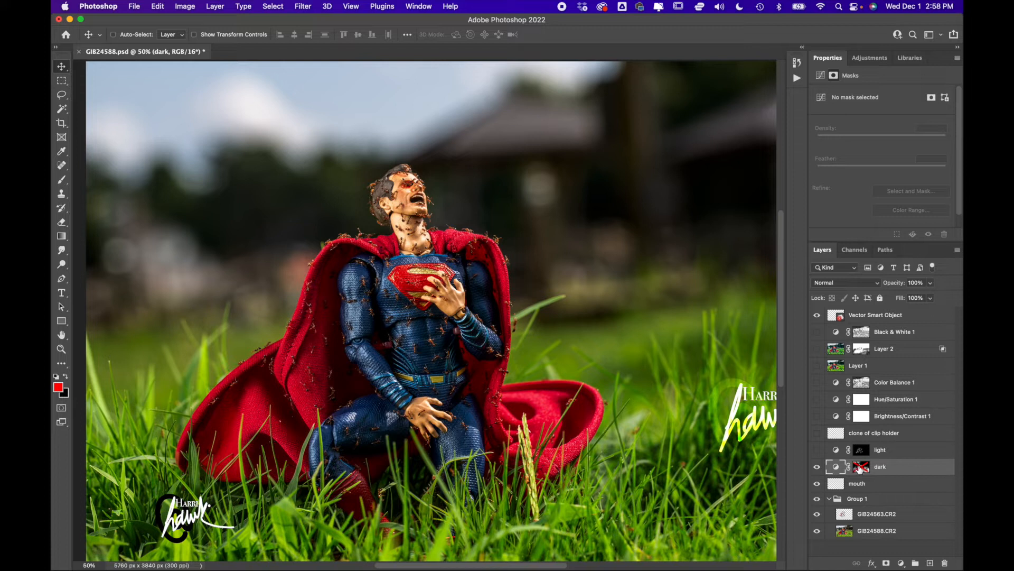
pyautogui.keyDown('shift'); pyautogui.click(859, 469); pyautogui.keyUp('shift')
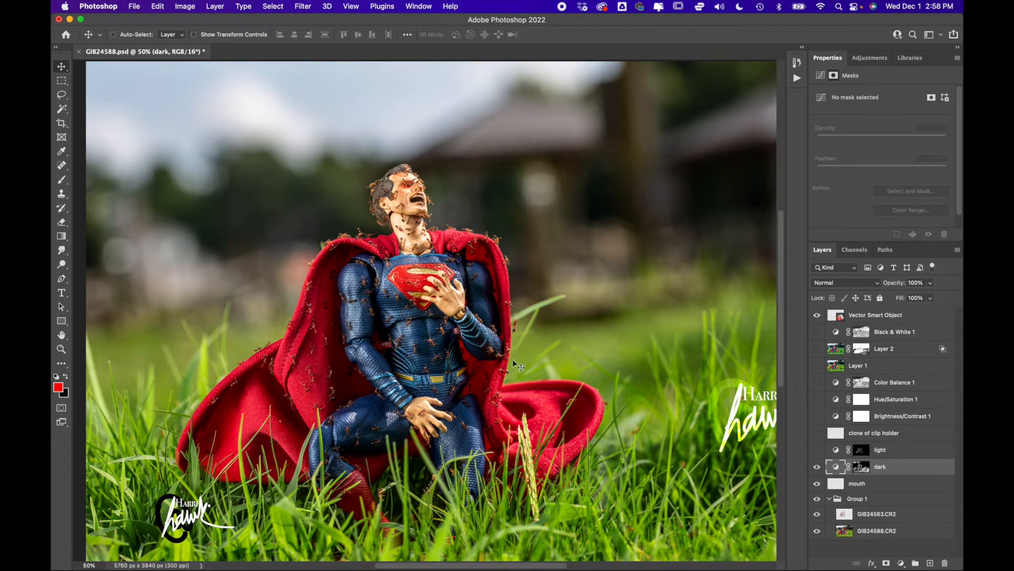
# Compare the image with and without the dark adjustment layer, leaving the layer visible
pyautogui.click(818, 467)
pyautogui.click(817, 467)
pyautogui.click(816, 468)
pyautogui.click(817, 468)
# Make the light Curves layer visible and preview its effect with the layer mask disabled, and re-enable the mask
pyautogui.click(835, 450)
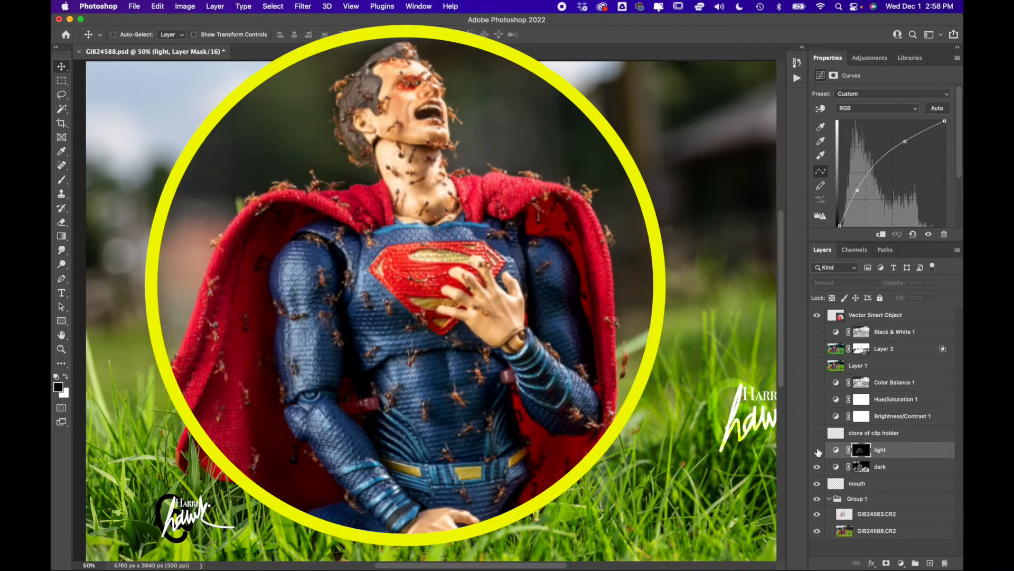
pyautogui.click(818, 450)
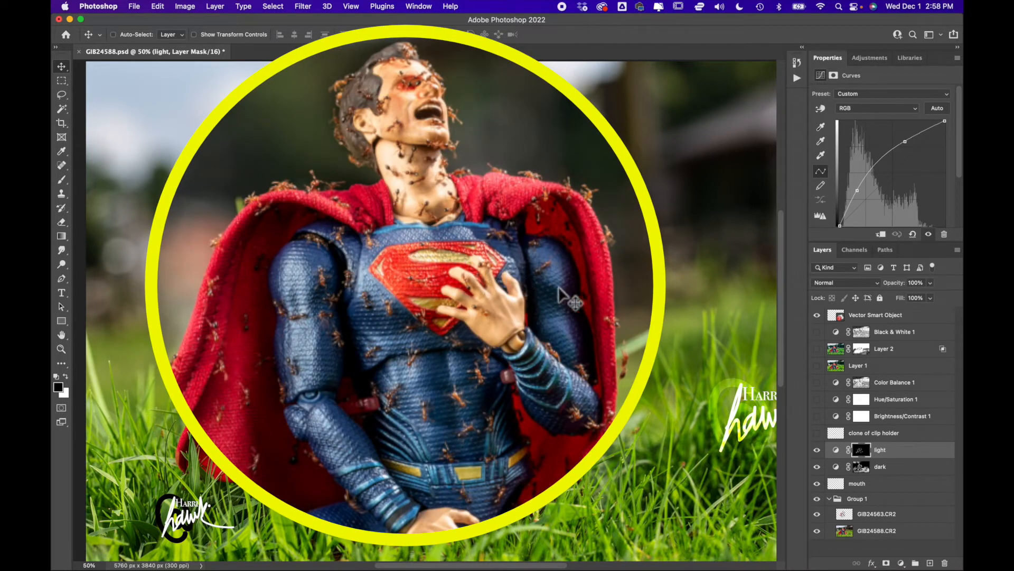
pyautogui.keyDown('shift'); pyautogui.click(861, 450); pyautogui.keyUp('shift')
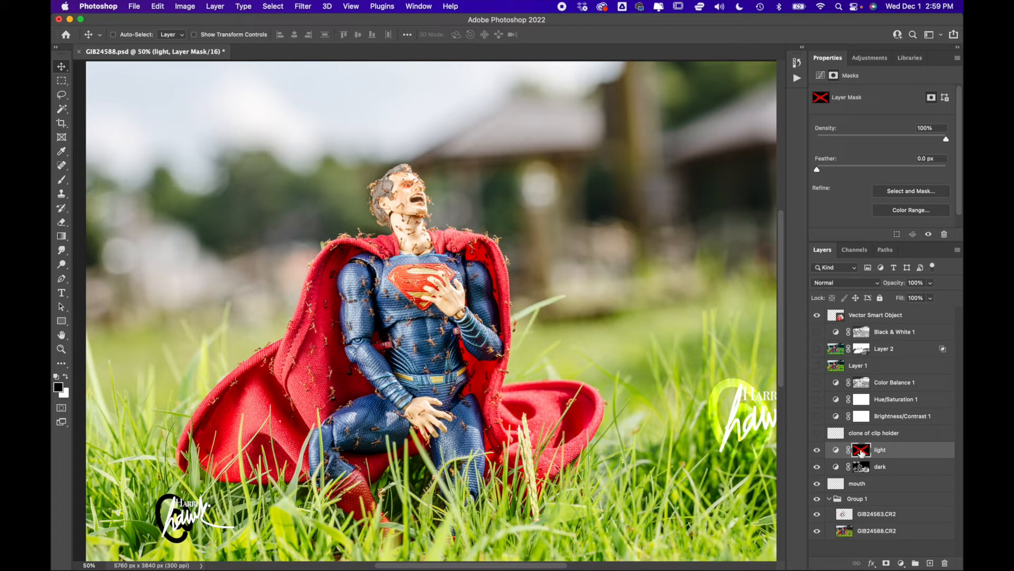
pyautogui.keyDown('shift'); pyautogui.click(861, 450); pyautogui.keyUp('shift')
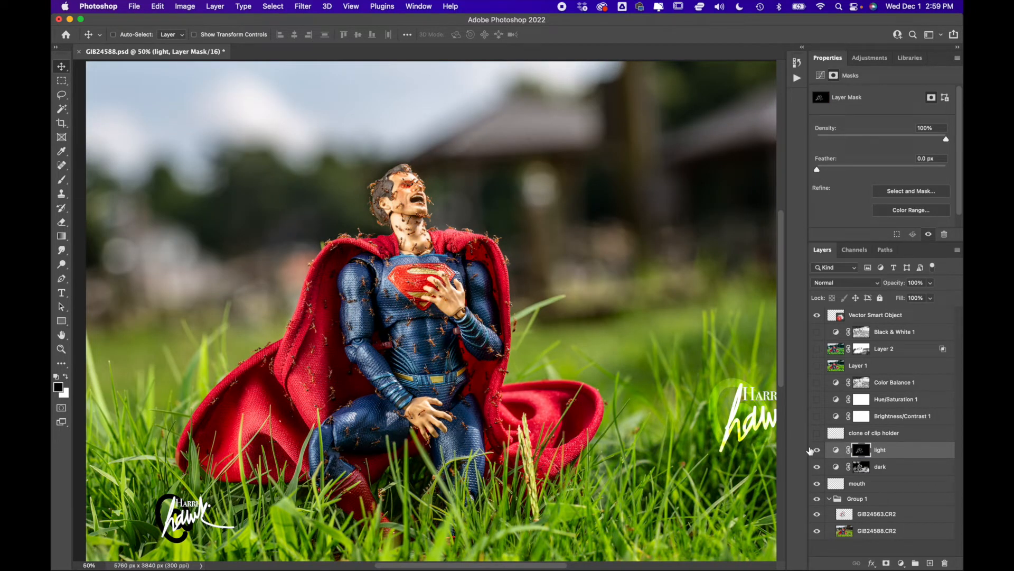
# Compare the figure with and without the light adjustment layer, both at full view and close up
pyautogui.click(817, 449)
pyautogui.click(817, 450)
pyautogui.moveTo(354, 299); pyautogui.dragTo(430, 316)
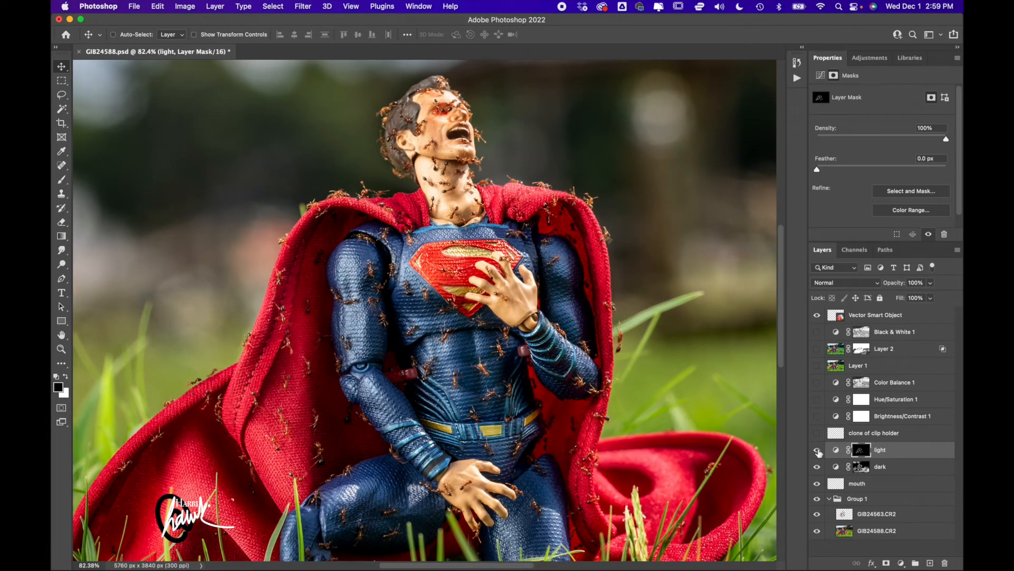
pyautogui.click(817, 450)
pyautogui.click(817, 450)
# Make the clone of clip holder layer visible to hide the clip arms beside the figure's waist
pyautogui.keyDown('alt'); pyautogui.keyDown('super'); pyautogui.click(465, 290); pyautogui.keyUp('super'); pyautogui.keyUp('alt')
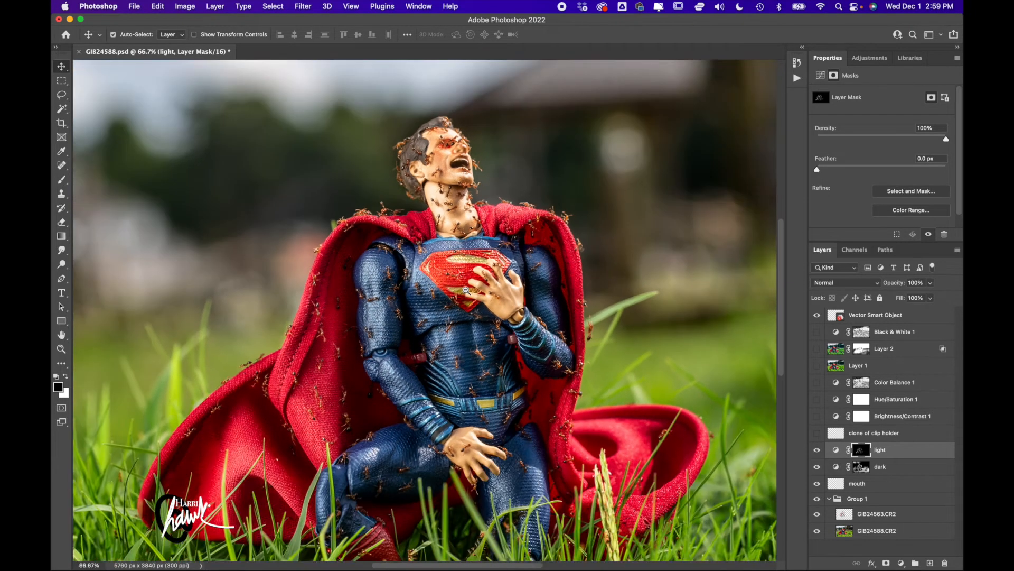
pyautogui.keyDown('alt'); pyautogui.keyDown('super'); pyautogui.click(465, 290); pyautogui.keyUp('super'); pyautogui.keyUp('alt')
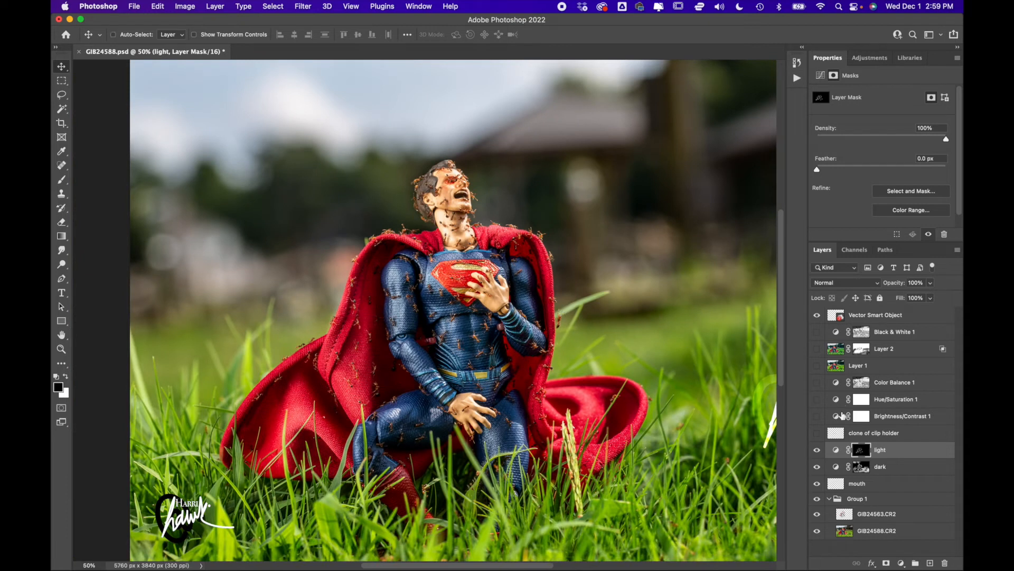
pyautogui.moveTo(452, 332); pyautogui.dragTo(519, 346)
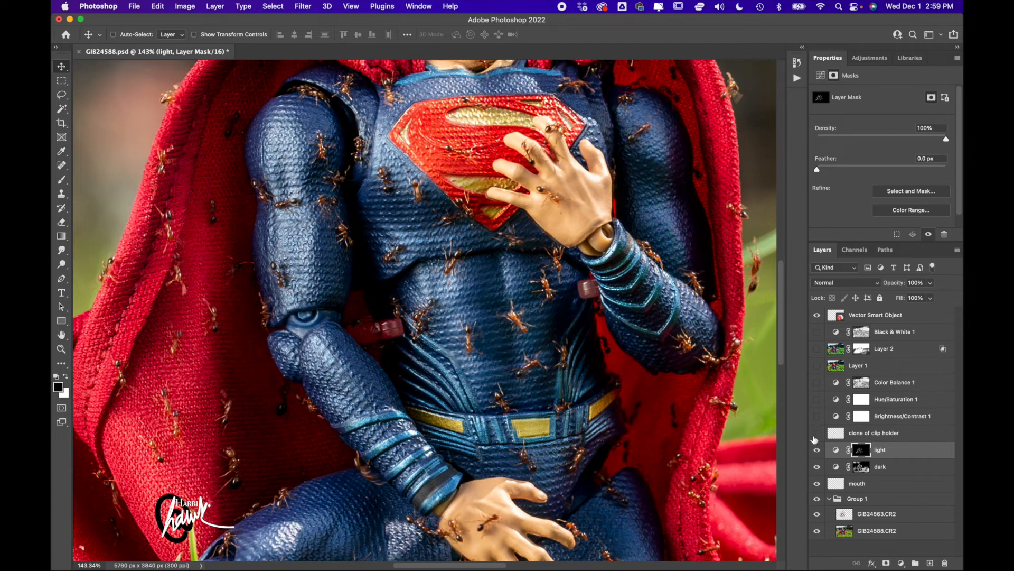
pyautogui.click(817, 436)
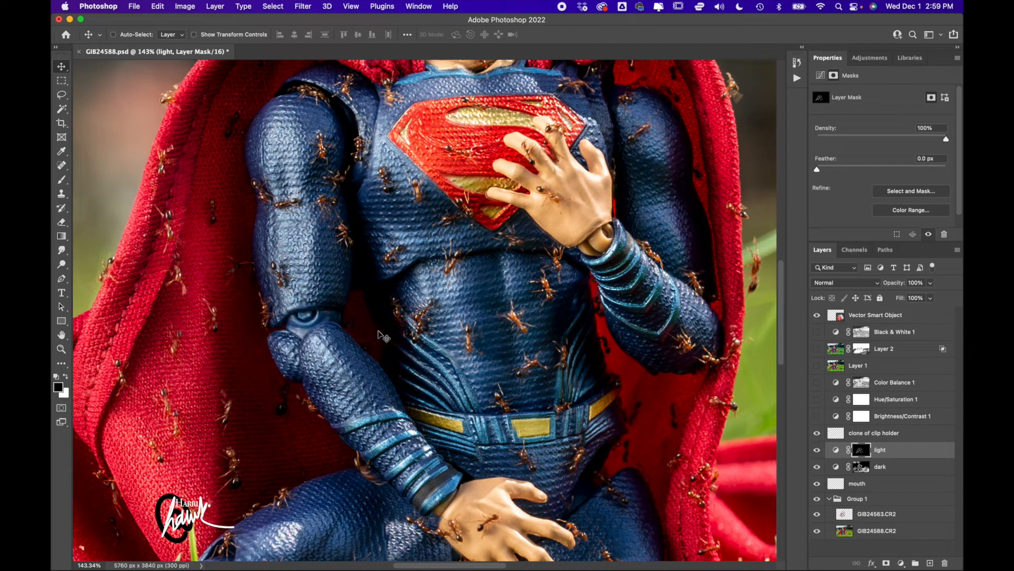
# Make the Brightness/Contrast 1 layer visible, display its settings and compare the whole image with and without the adjustment
pyautogui.keyDown('alt'); pyautogui.keyDown('super'); pyautogui.click(488, 305); pyautogui.keyUp('super'); pyautogui.keyUp('alt')
pyautogui.keyDown('alt'); pyautogui.keyDown('super'); pyautogui.click(488, 304); pyautogui.keyUp('super'); pyautogui.keyUp('alt')
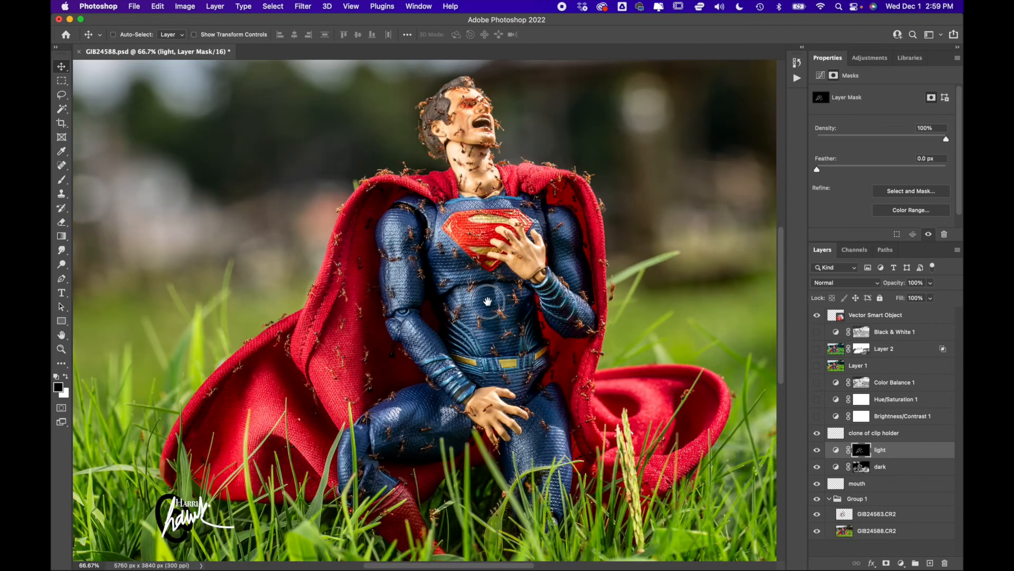
pyautogui.keyDown('alt'); pyautogui.keyDown('super'); pyautogui.click(484, 311); pyautogui.keyUp('super'); pyautogui.keyUp('alt')
pyautogui.keyDown('alt'); pyautogui.keyDown('super'); pyautogui.click(436, 297); pyautogui.keyUp('super'); pyautogui.keyUp('alt')
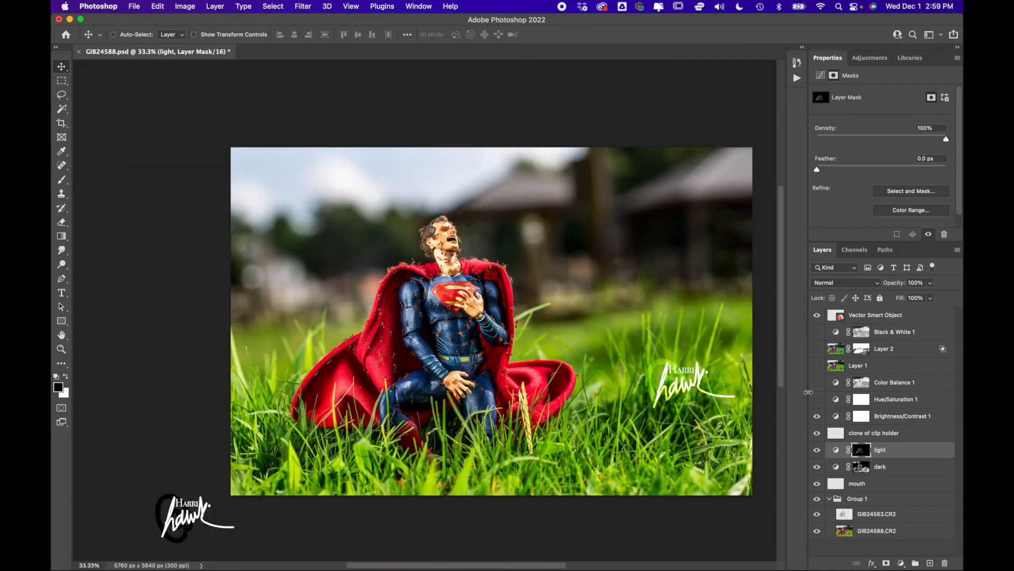
pyautogui.click(834, 417)
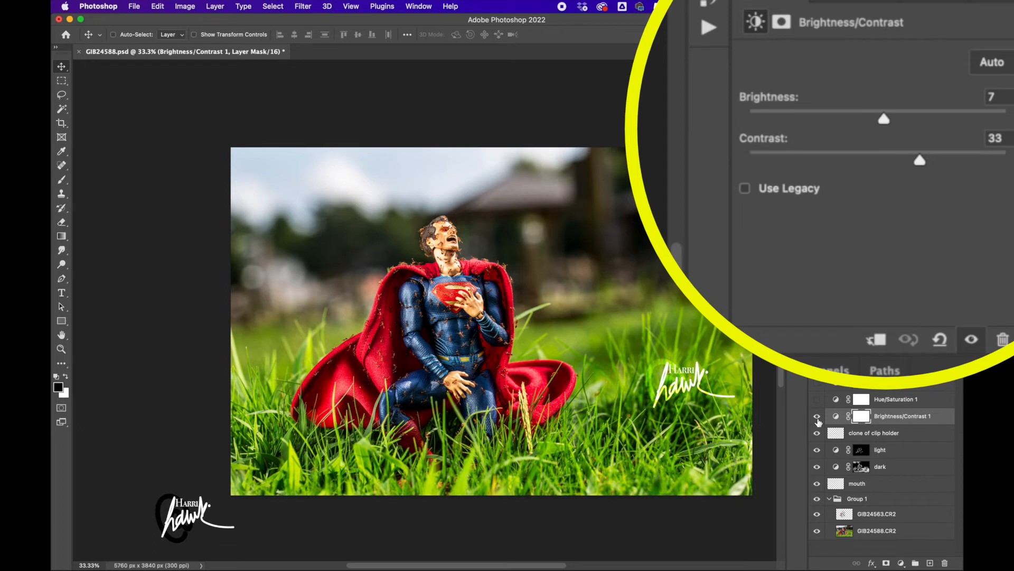
pyautogui.click(817, 417)
pyautogui.click(818, 417)
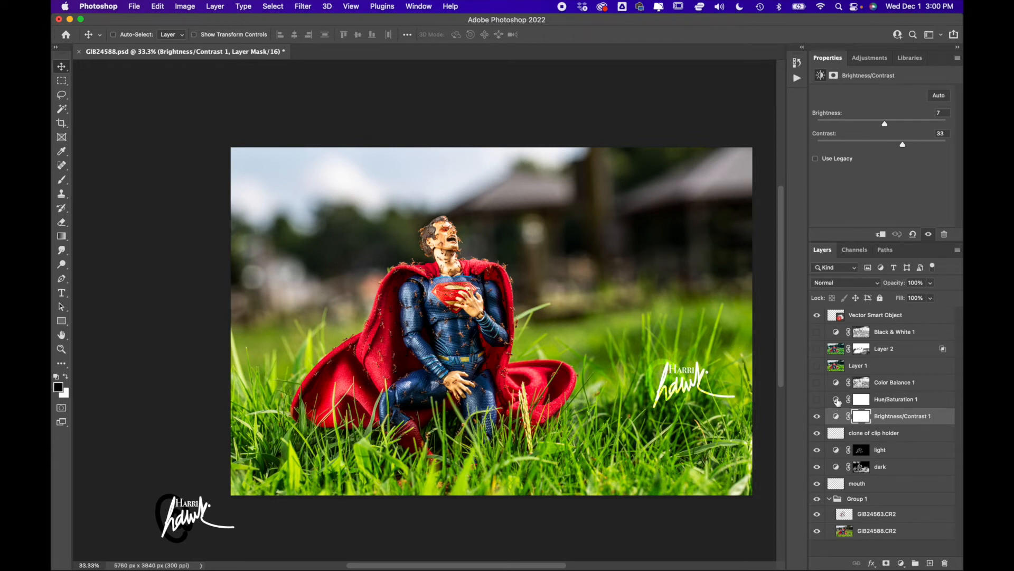
# Make the Hue/Saturation 1 layer visible, compare the image with and without it, and check the grass beside the cape up close
pyautogui.click(837, 401)
pyautogui.click(816, 400)
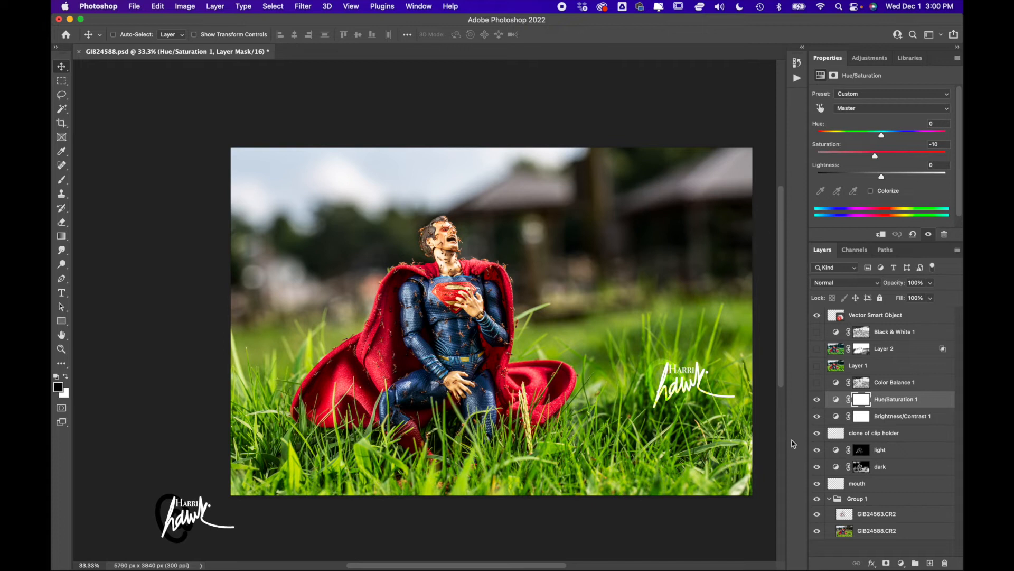
pyautogui.click(816, 400)
pyautogui.click(817, 399)
pyautogui.click(817, 400)
pyautogui.click(817, 400)
pyautogui.click(816, 400)
pyautogui.keyDown('super'); pyautogui.click(550, 421); pyautogui.keyUp('super')
pyautogui.keyDown('super'); pyautogui.click(550, 421); pyautogui.keyUp('super')
pyautogui.moveTo(568, 434); pyautogui.dragTo(466, 320)
pyautogui.keyDown('super'); pyautogui.click(542, 344); pyautogui.keyUp('super')
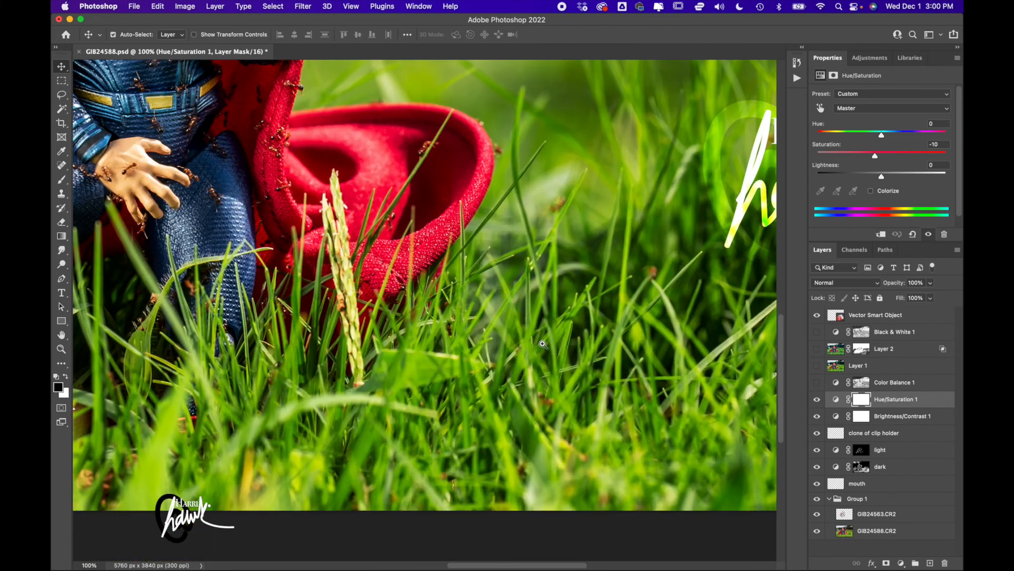
pyautogui.press('super+0')
# Display the Color Balance 1 midtone settings and compare the image with and without the adjustment, leaving the layer visible
pyautogui.click(837, 384)
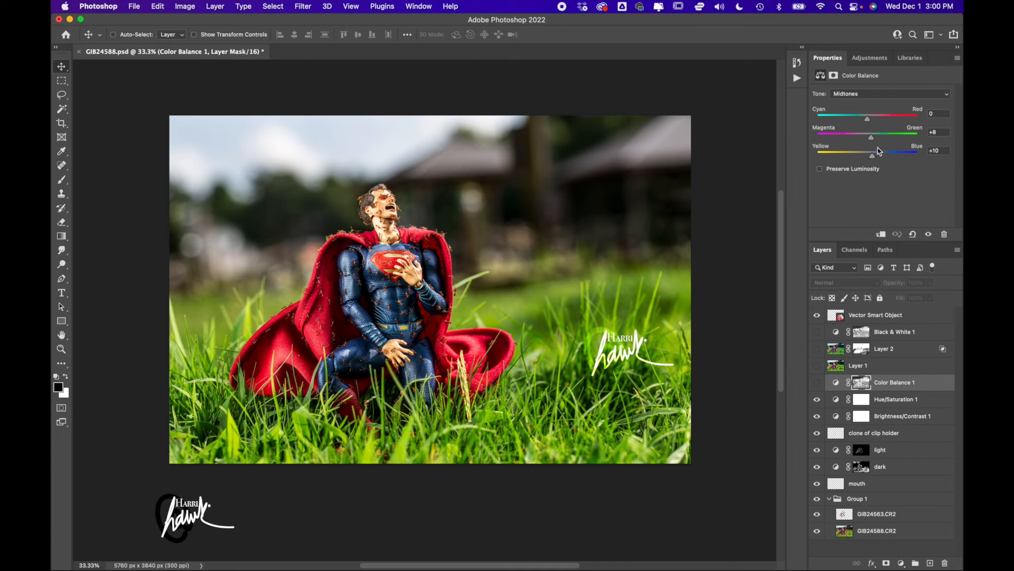
pyautogui.click(818, 385)
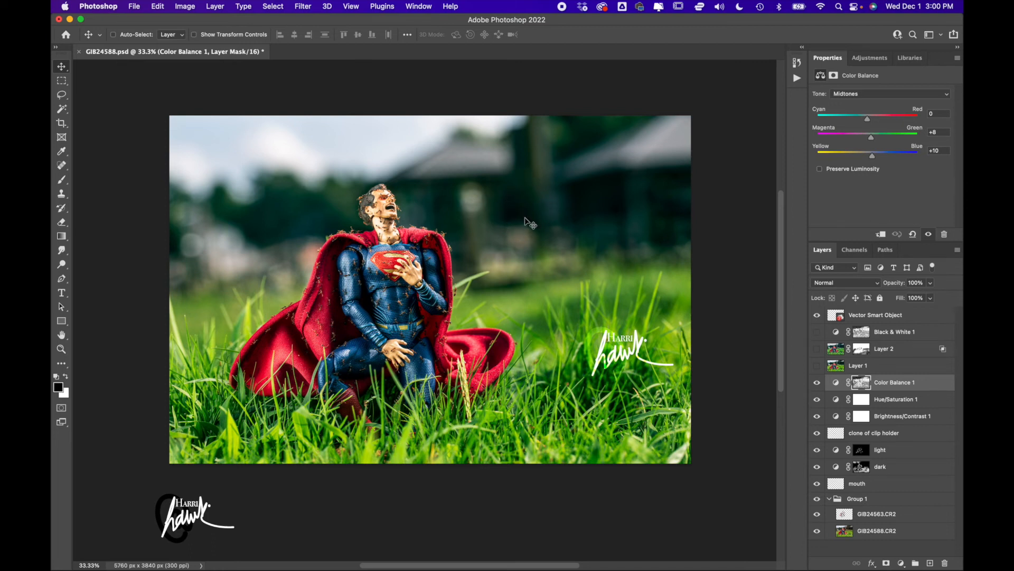
pyautogui.click(818, 385)
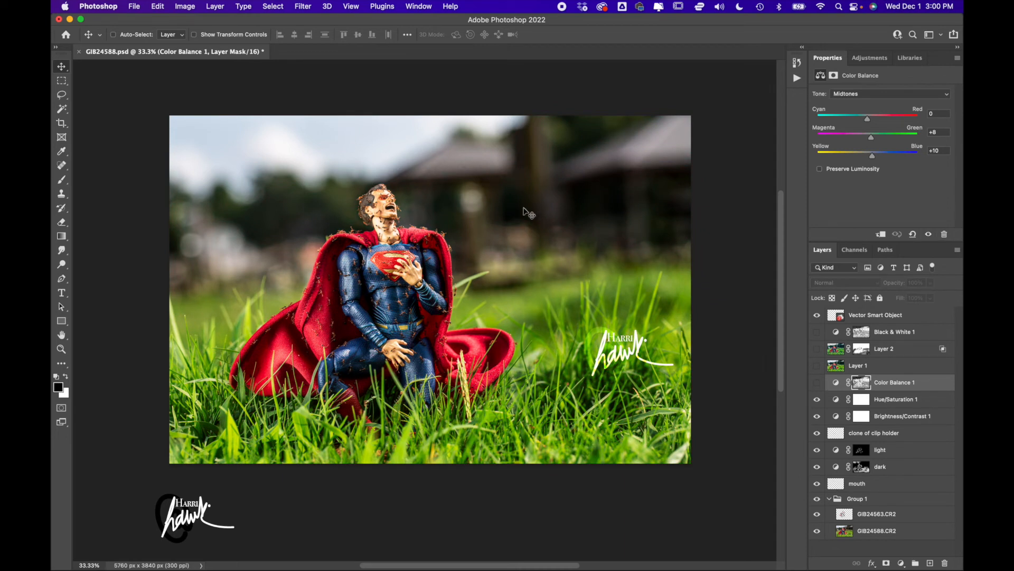
pyautogui.click(835, 383)
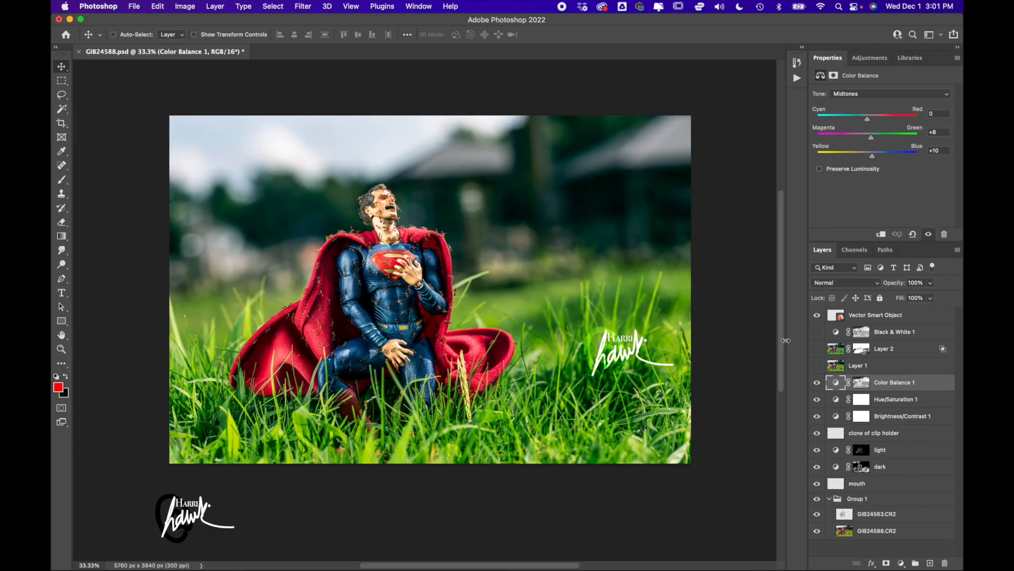
# Select the hidden Black & White 1 adjustment layer, disable its layer mask, and view the figure closer and at full view
pyautogui.click(894, 331)
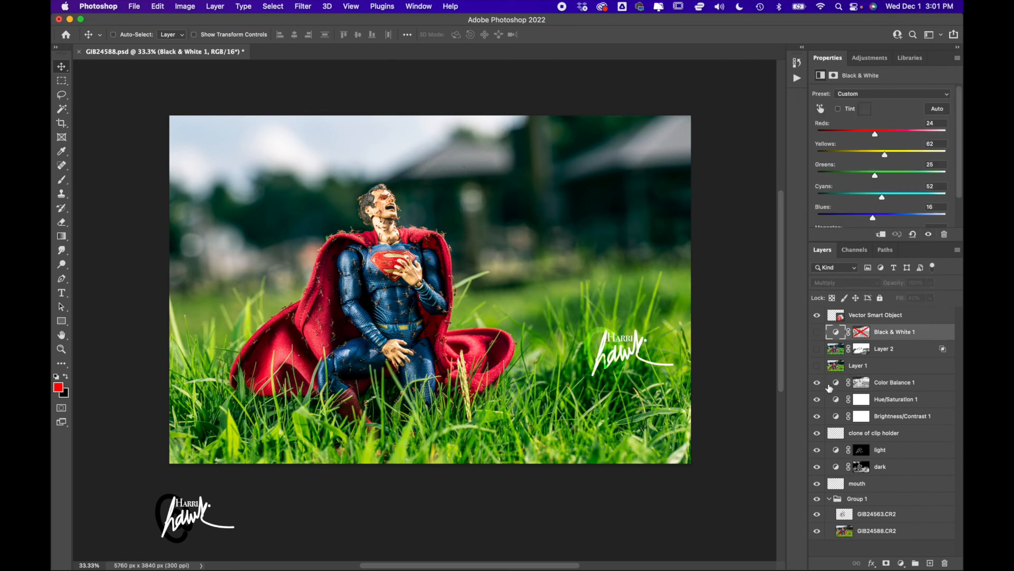
pyautogui.keyDown('super'); pyautogui.click(427, 259); pyautogui.keyUp('super')
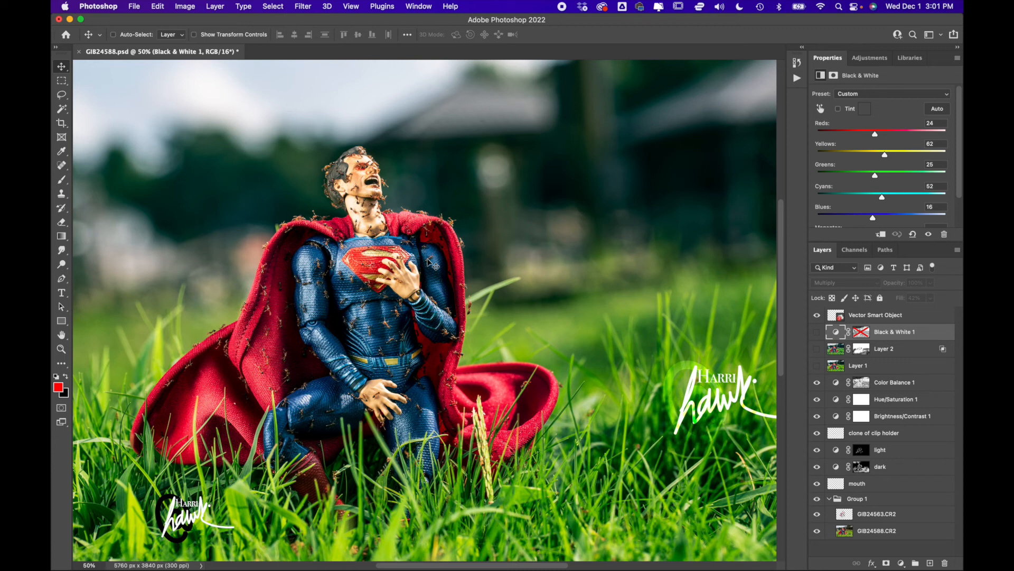
pyautogui.keyDown('alt'); pyautogui.keyDown('super'); pyautogui.click(414, 256); pyautogui.keyUp('super'); pyautogui.keyUp('alt')
pyautogui.keyDown('alt'); pyautogui.keyDown('super'); pyautogui.click(414, 256); pyautogui.keyUp('super'); pyautogui.keyUp('alt')
pyautogui.keyDown('super'); pyautogui.click(415, 256); pyautogui.keyUp('super')
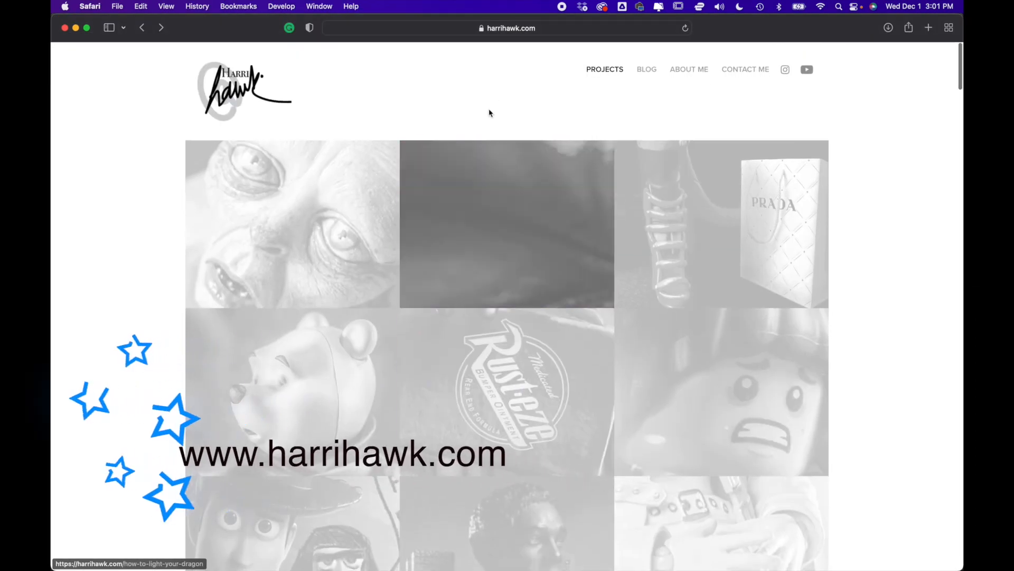
# Switch to Safari, browse the project gallery on the photographer's website and open the "Magneto has a strong attraction" project
pyautogui.scroll(-6, 480, 250)
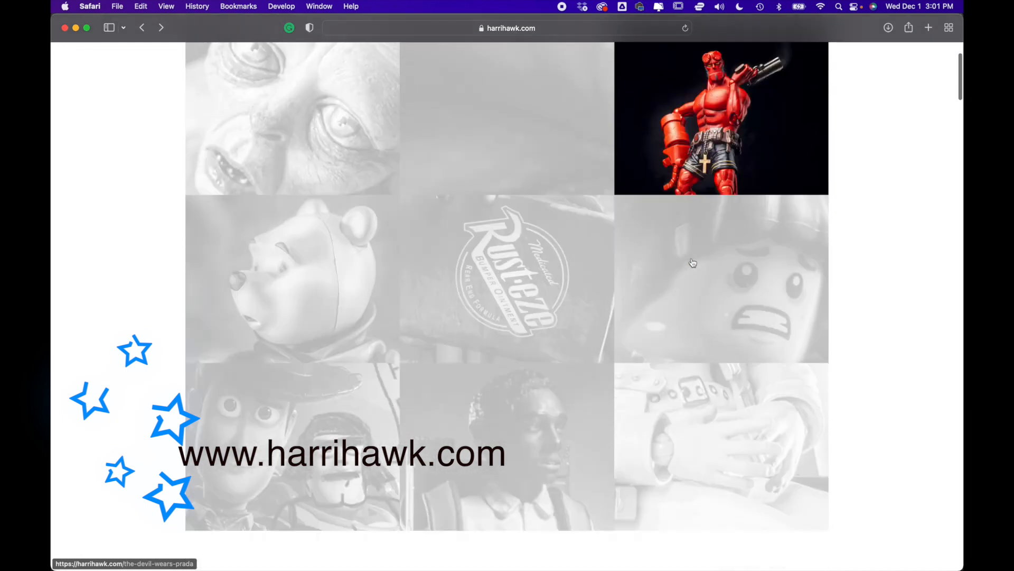
pyautogui.scroll(-10, 480, 250)
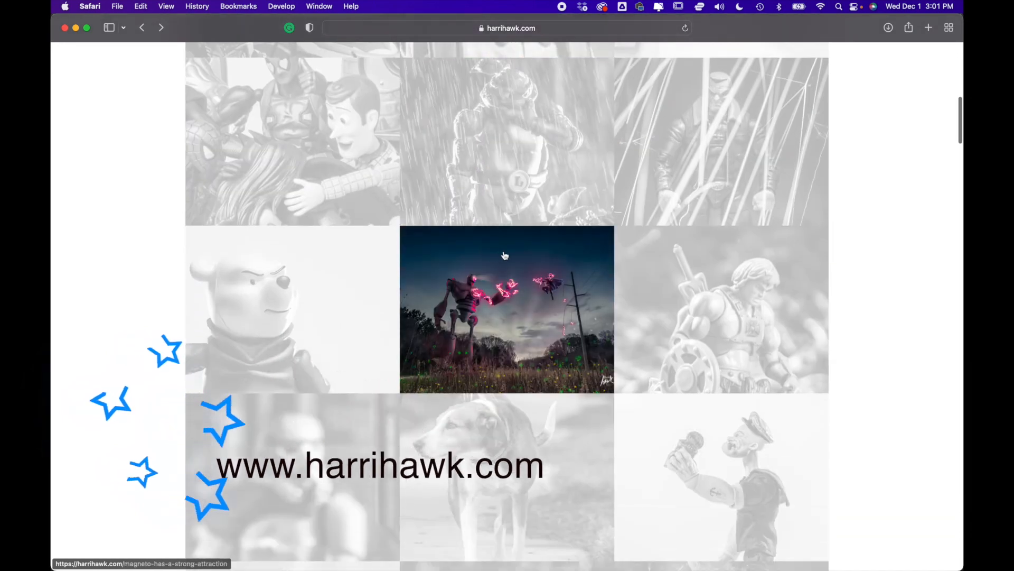
pyautogui.click(512, 270)
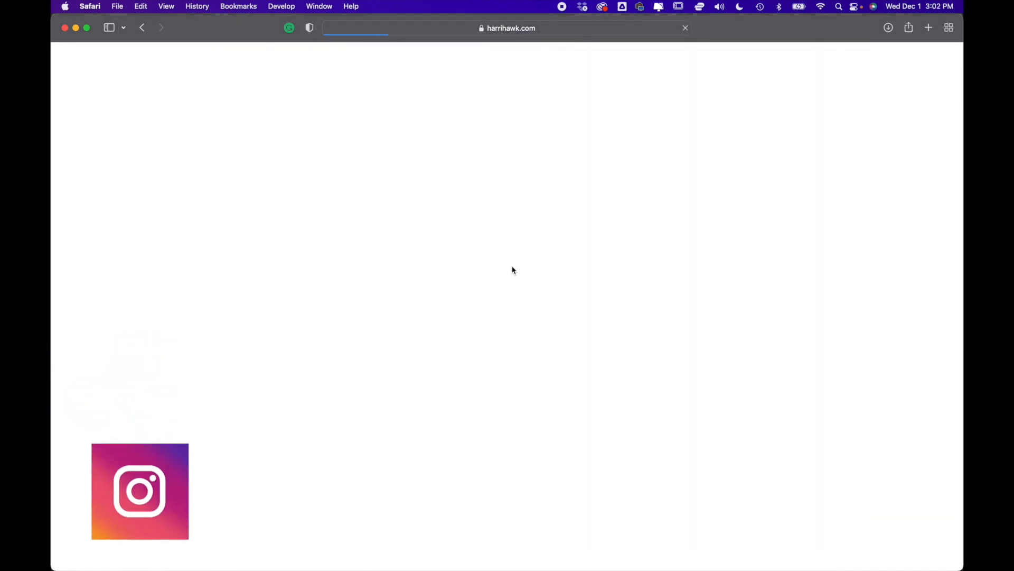